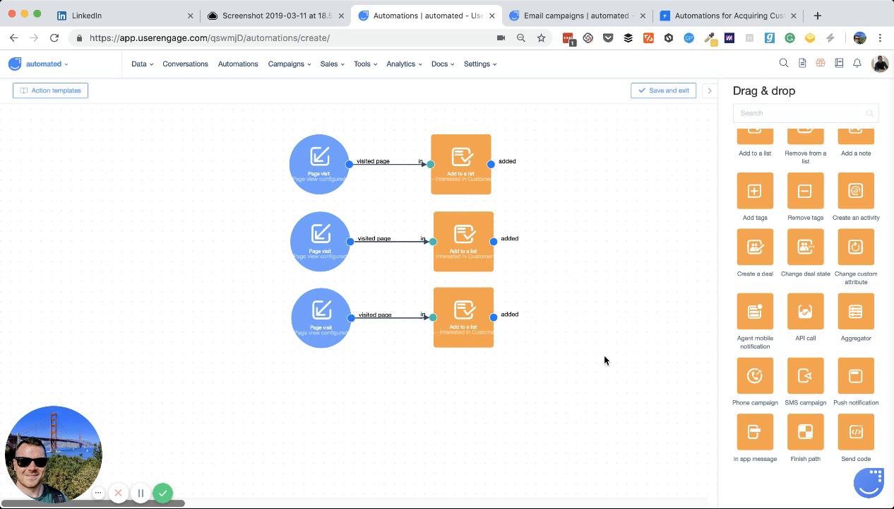
Step: Review the ConvertKit subscriber-link email on LinkedIn and the Calendly guide-choice email screenshot, and return to the automation editor
click(134, 17)
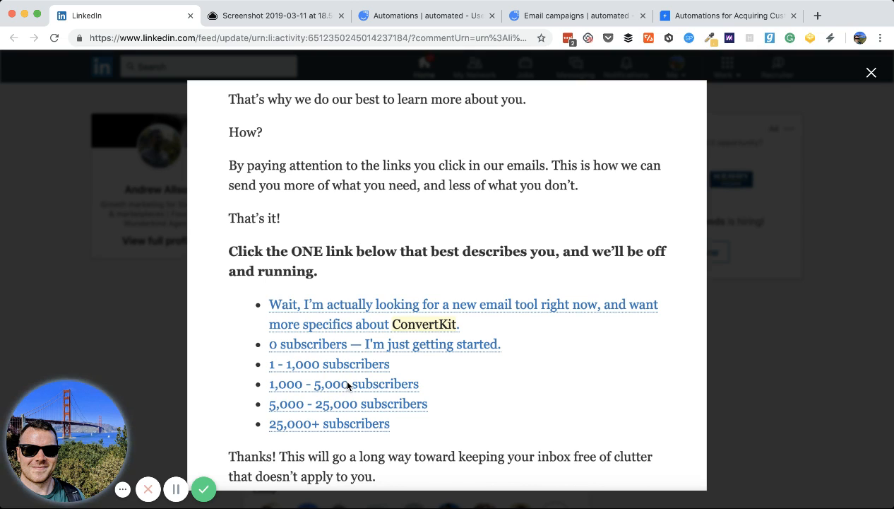
click(306, 17)
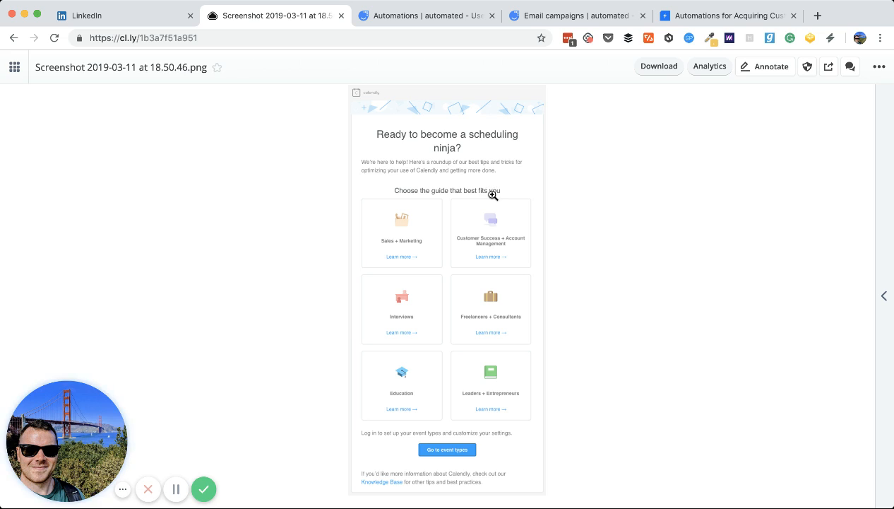
click(464, 19)
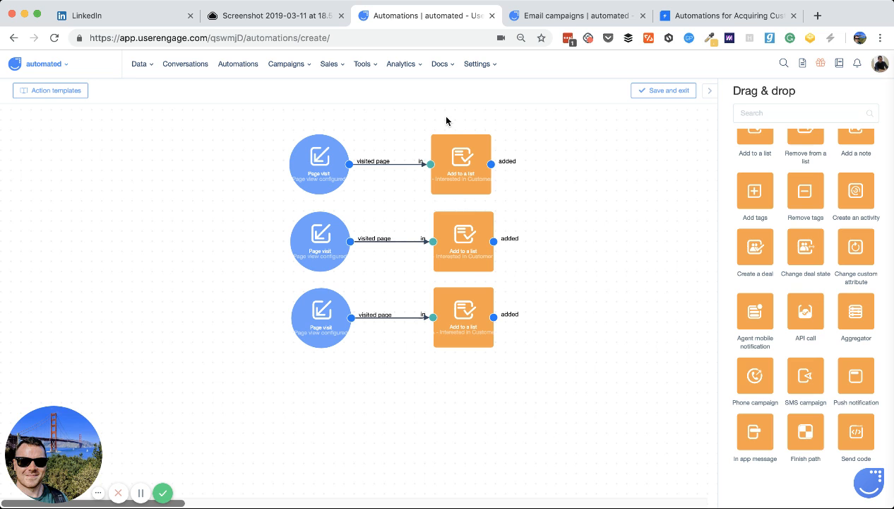
Step: Add an Add tags action block to the automation canvas, beside the existing Add to a list blocks
scroll(755, 244, up, 10)
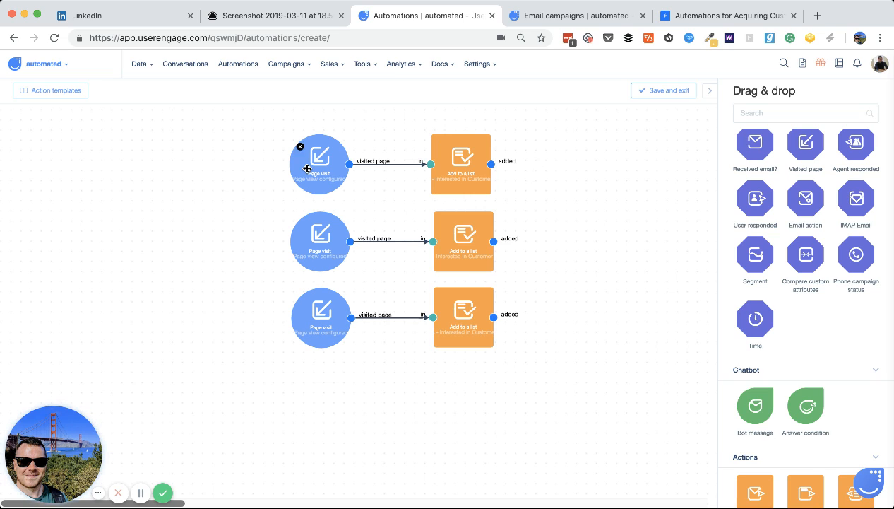
scroll(679, 261, down, 2)
scroll(768, 274, down, 5)
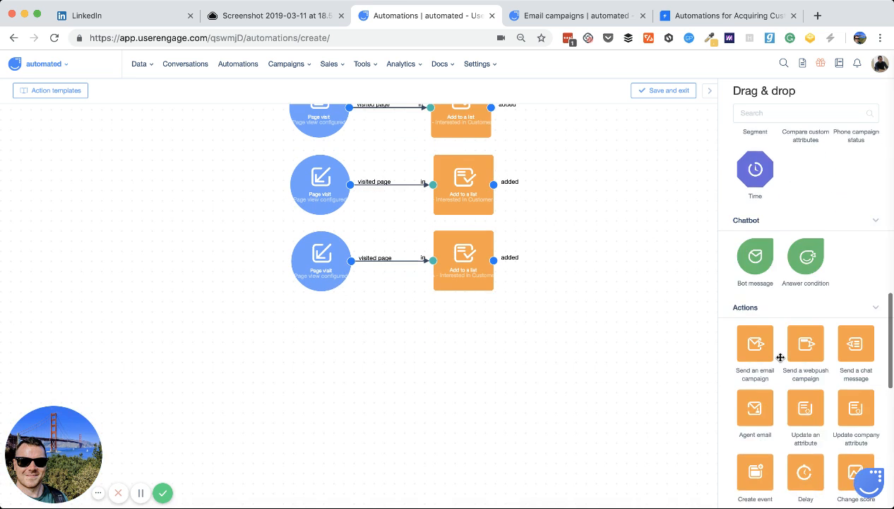
scroll(768, 273, down, 1)
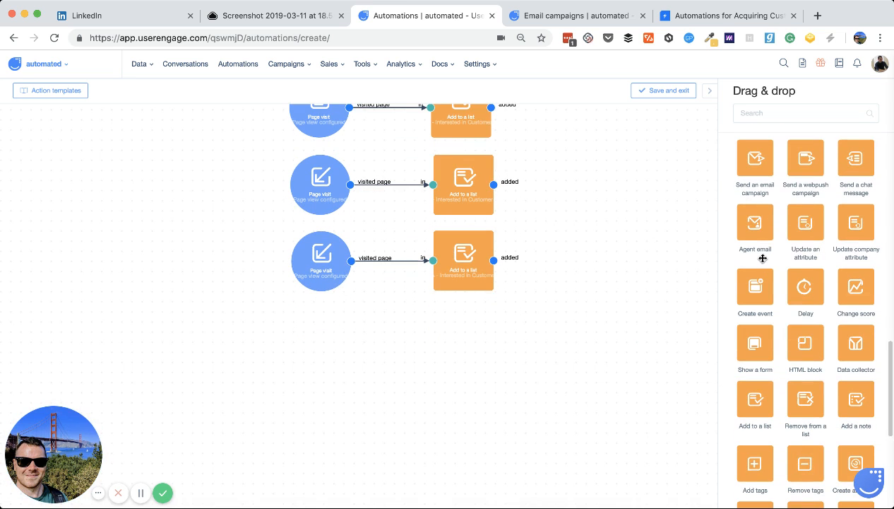
scroll(805, 315, down, 1)
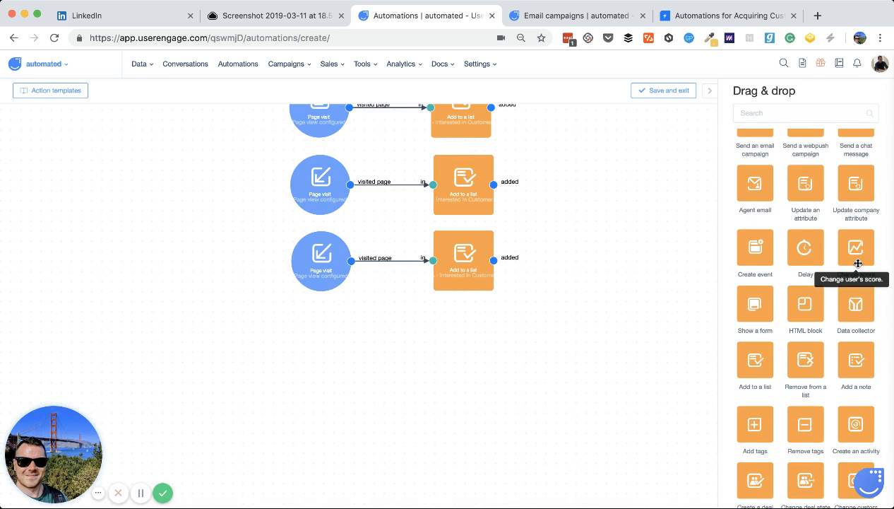
drag(755, 417, 615, 163)
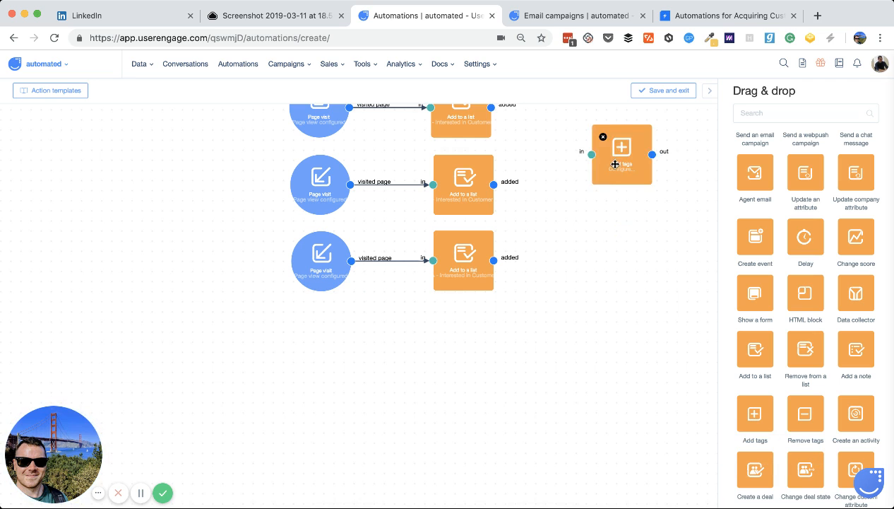
Step: Place the Add tags block above the first Add to a list block and connect the first Page visit's visited page output to it
scroll(615, 164, up, 1)
drag(626, 202, 616, 166)
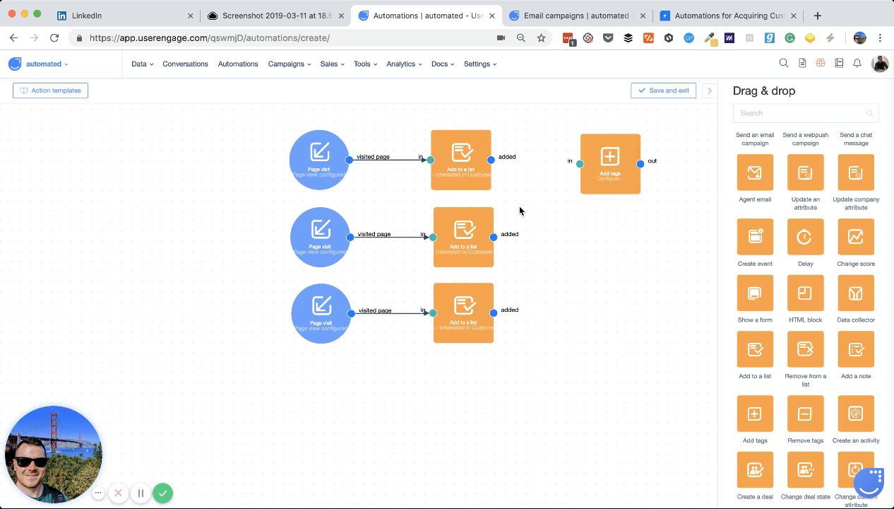
scroll(565, 216, up, 2)
drag(597, 254, 459, 169)
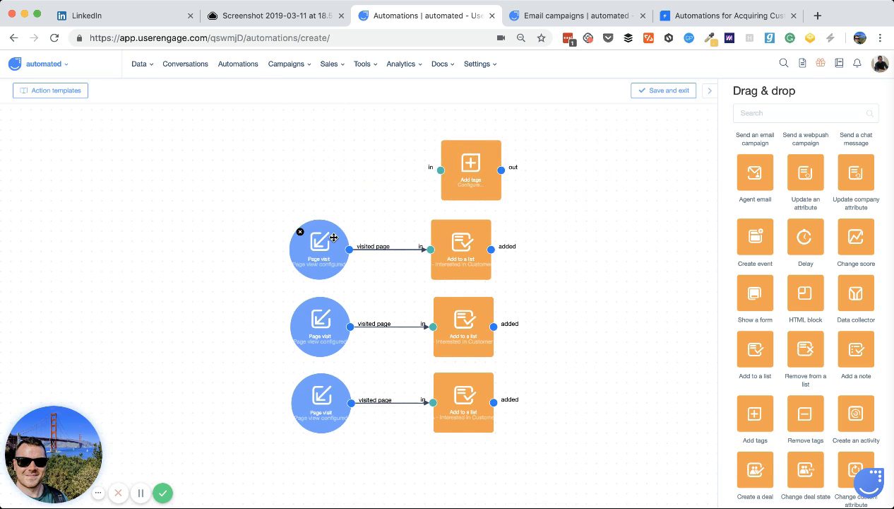
drag(349, 248, 416, 171)
drag(470, 173, 464, 171)
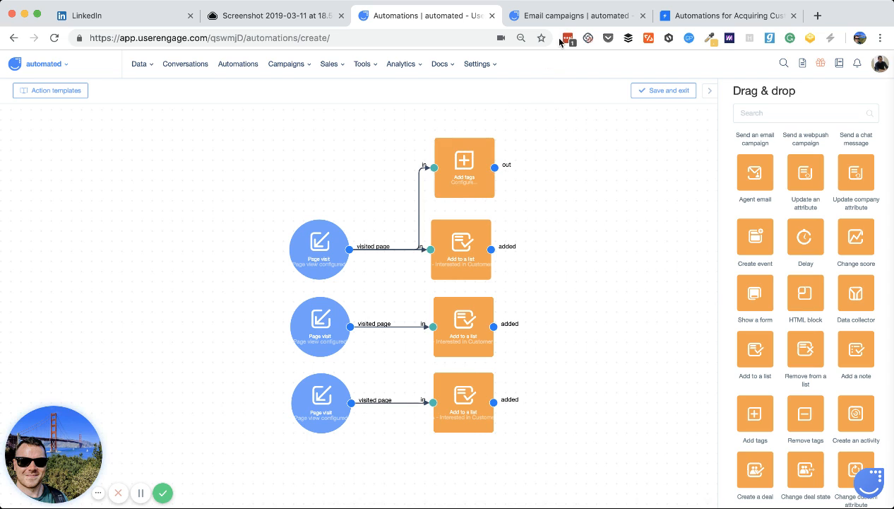
Step: Examine the email template with its three customer-interest links and the customer acquisition landing page on automated.af
click(571, 18)
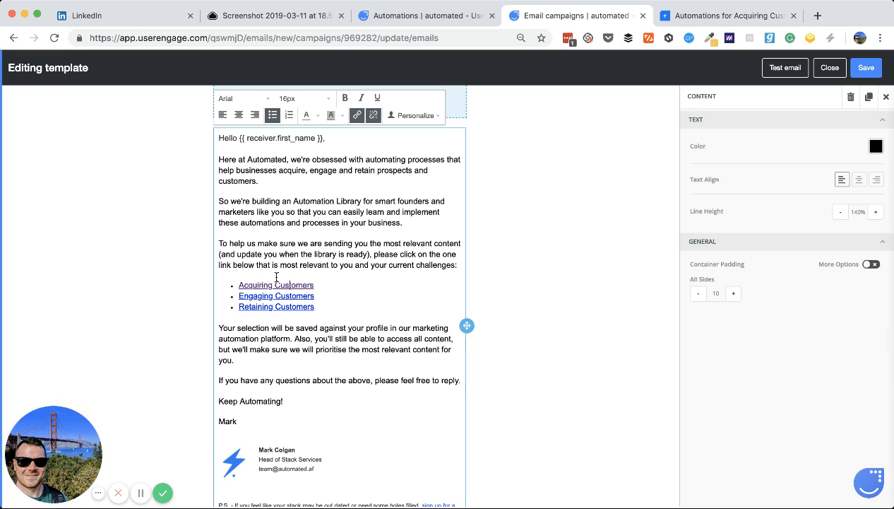
click(707, 15)
scroll(349, 178, down, 2)
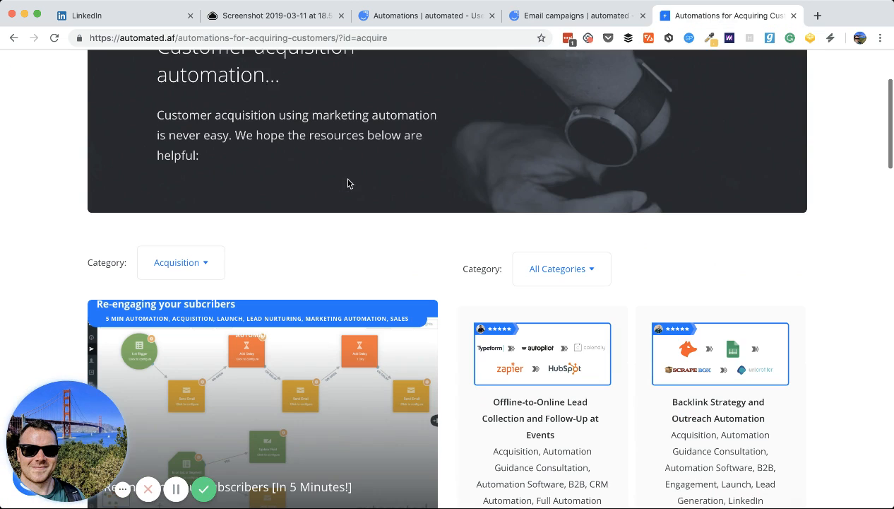
scroll(385, 196, up, 2)
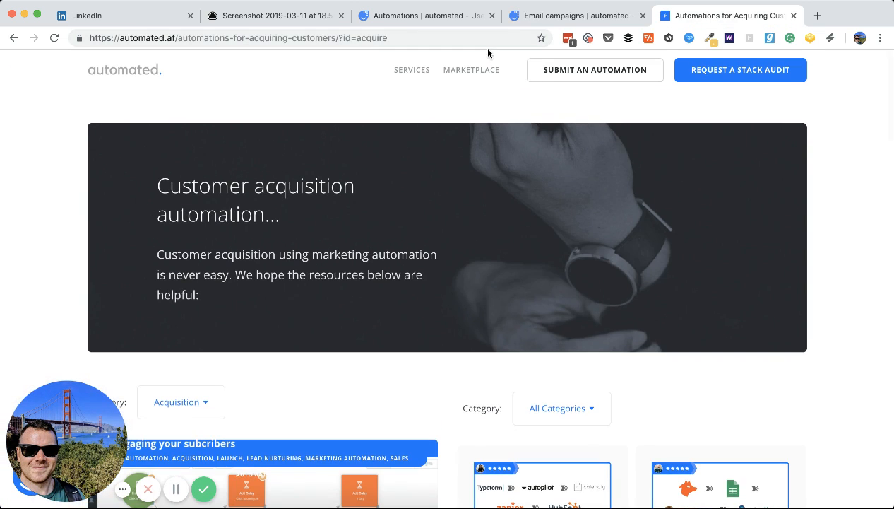
Step: Open the link settings of Acquiring Customers in the email template and inspect the full URL, including its id parameter
click(545, 22)
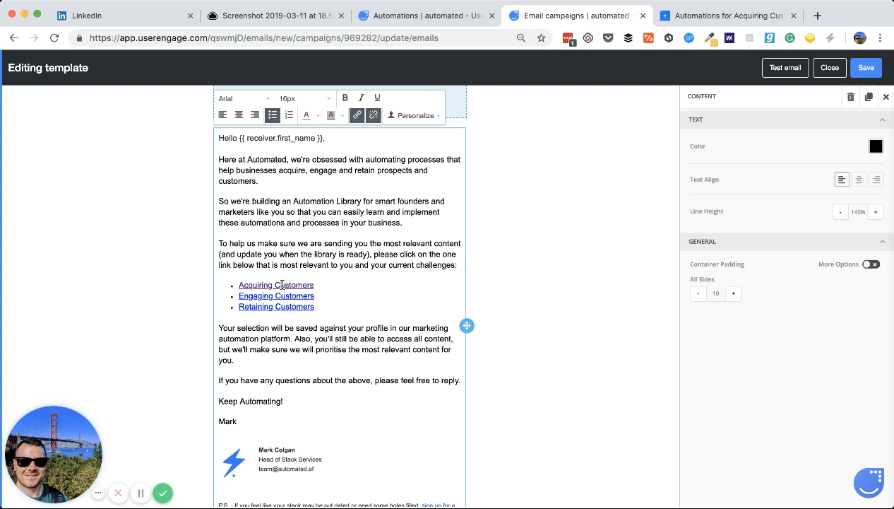
click(356, 114)
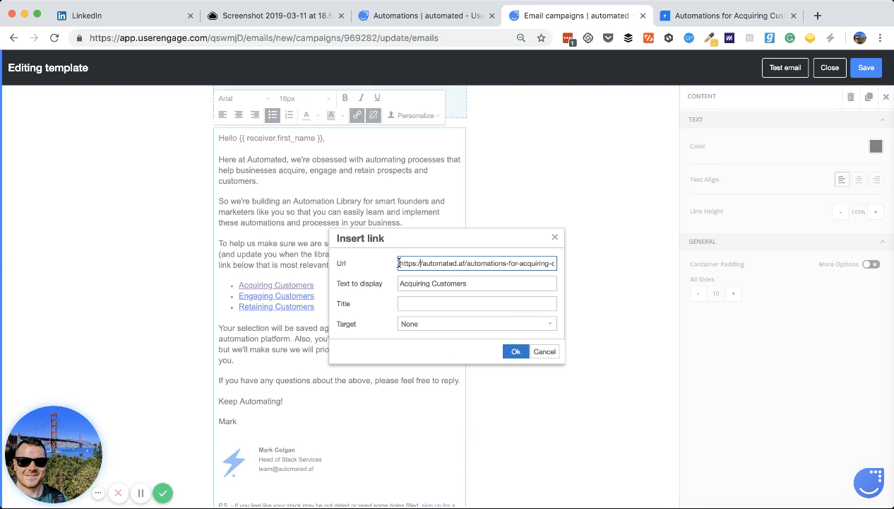
drag(396, 263, 518, 264)
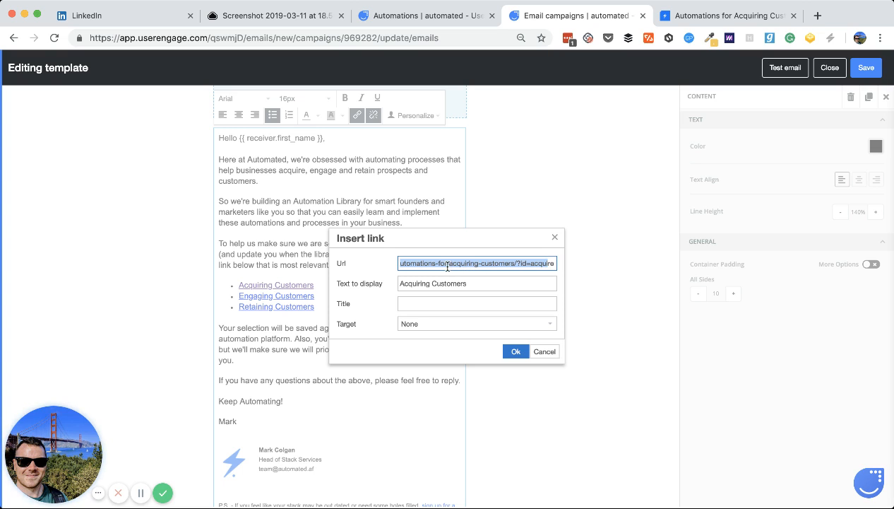
click(513, 262)
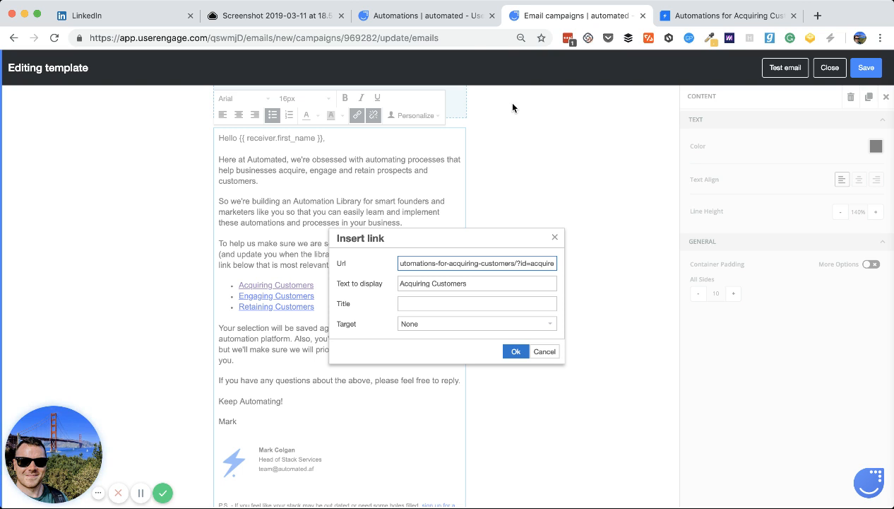
Step: In the automation, set the id parameter in the first Page visit trigger's URL to acquire and save the options
click(434, 17)
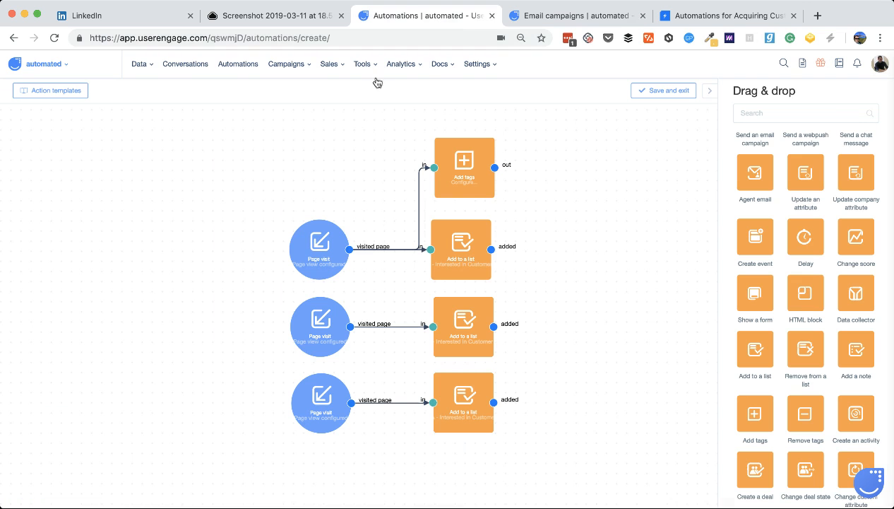
click(321, 251)
click(374, 121)
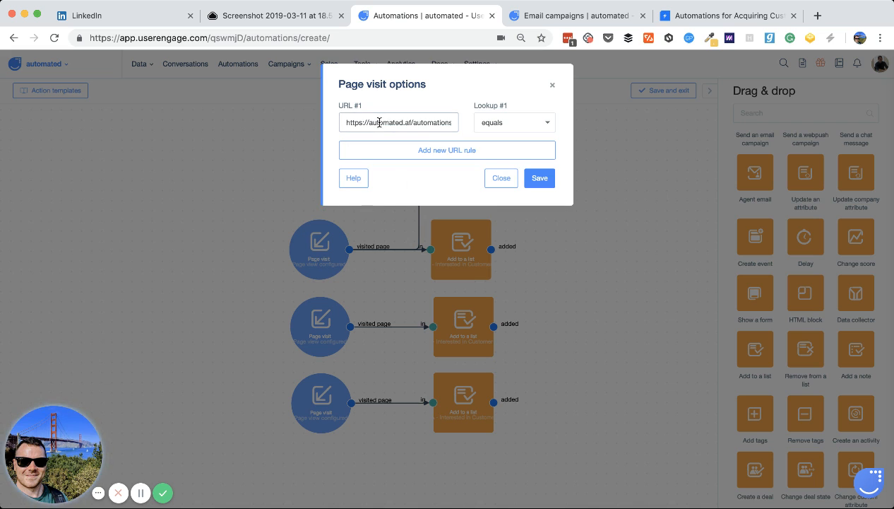
drag(370, 122, 467, 126)
click(428, 121)
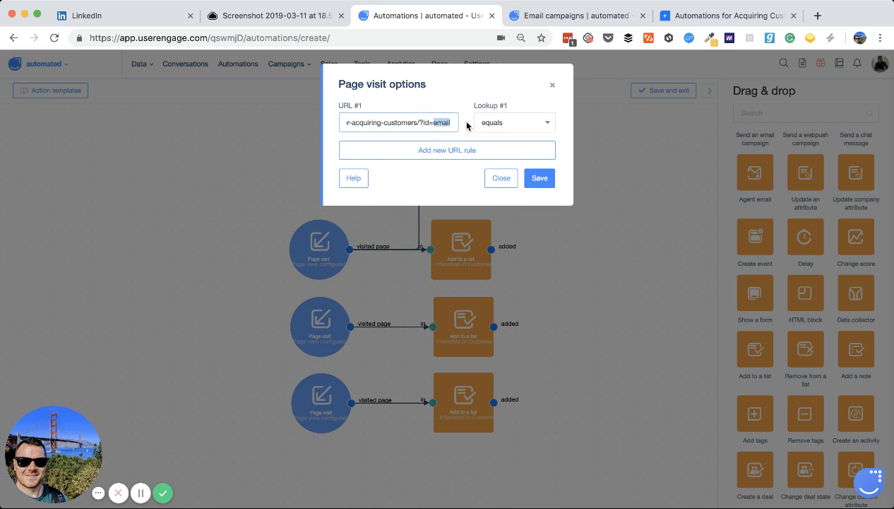
text(acquire)
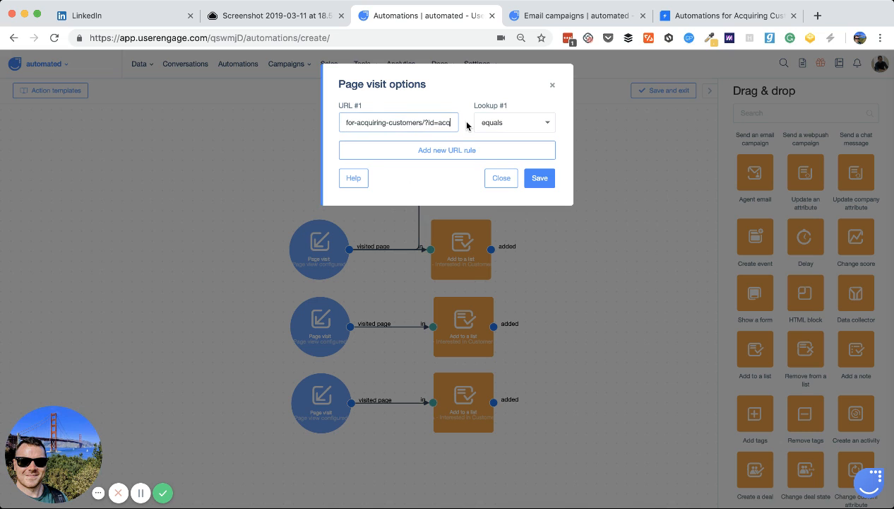
click(538, 179)
scroll(535, 155, down, 3)
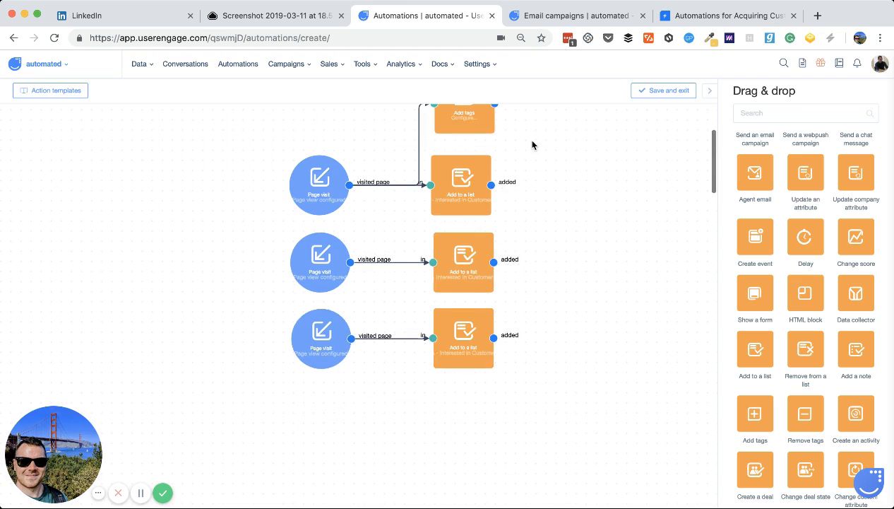
scroll(495, 207, up, 3)
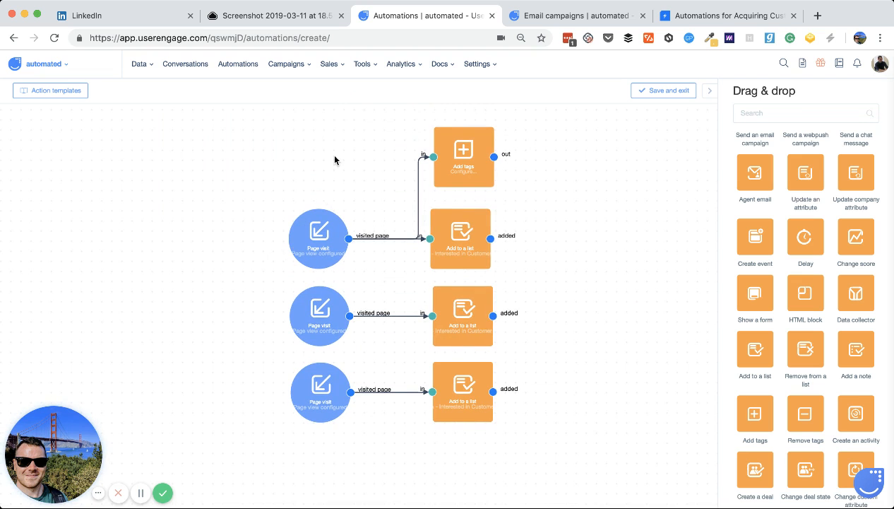
Step: Check the Acquiring Customers link URL in the email template and the landing page's address, and return to the automation editor
click(601, 16)
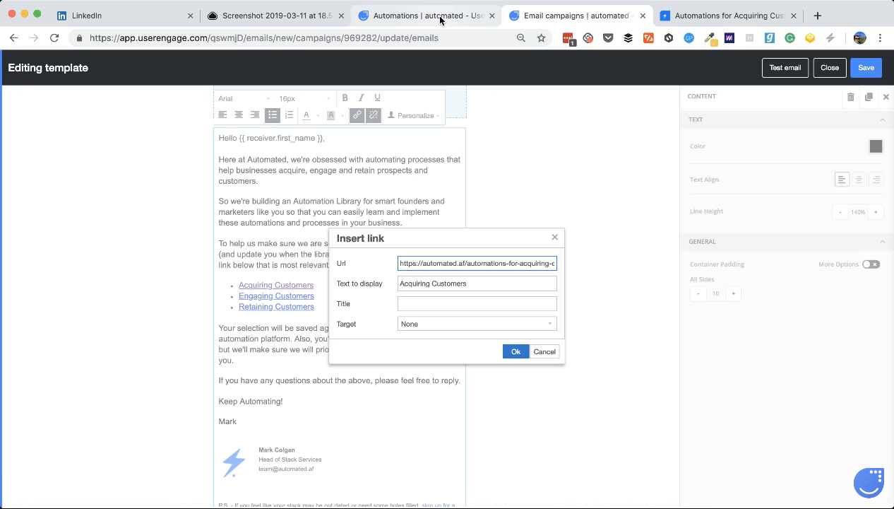
key(ctrl+Tab)
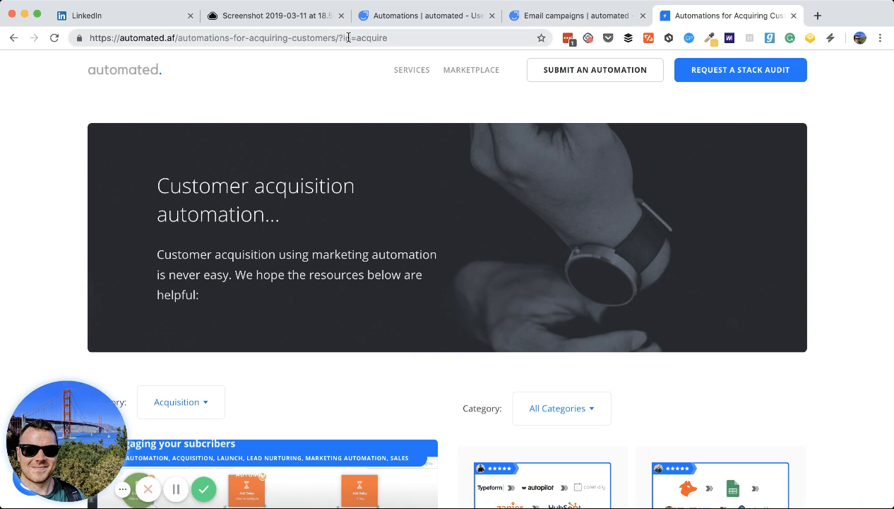
click(443, 14)
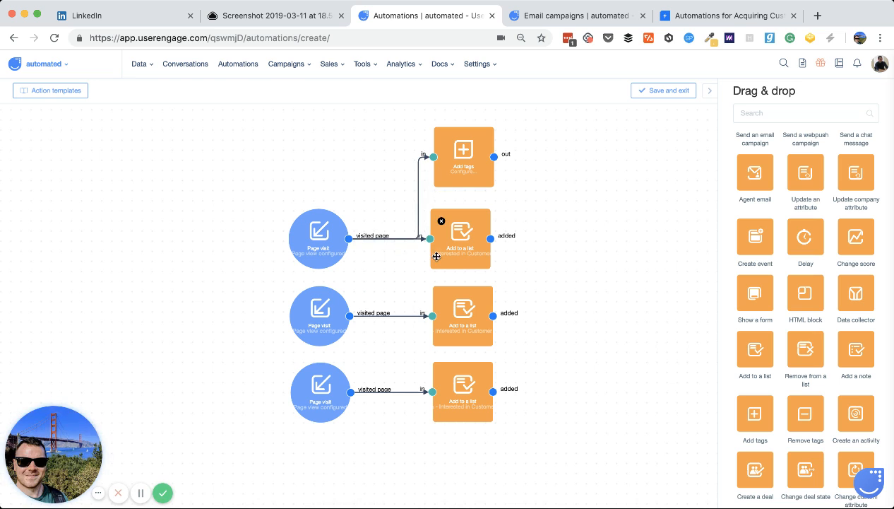
Step: Inspect the settings of the first Add to a list block and the Add tags block, closing both without changes
click(462, 248)
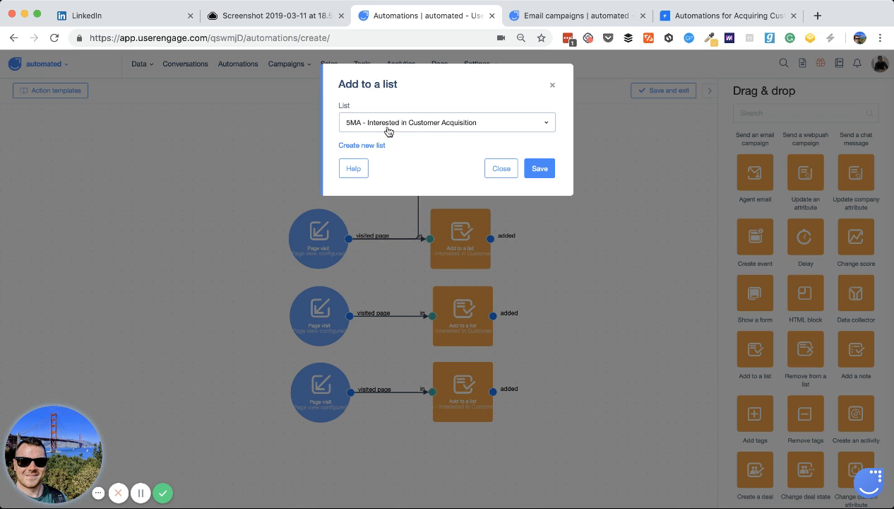
click(552, 85)
click(465, 154)
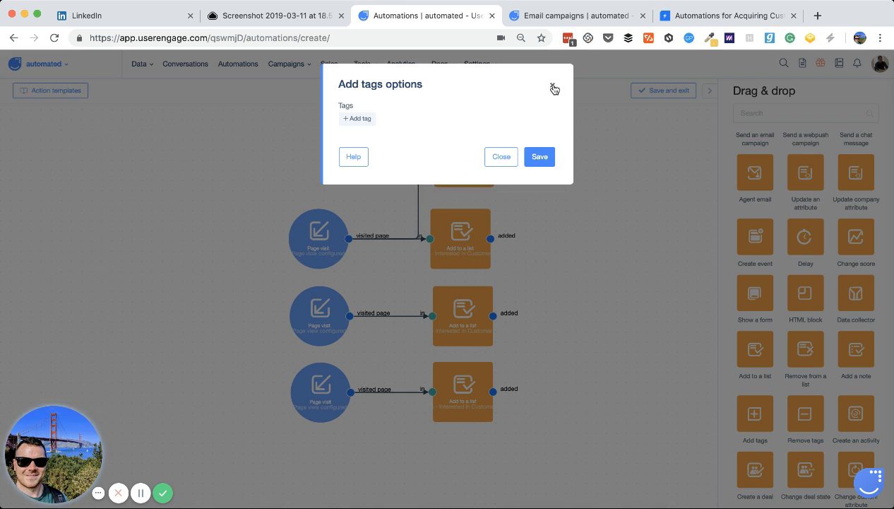
click(552, 86)
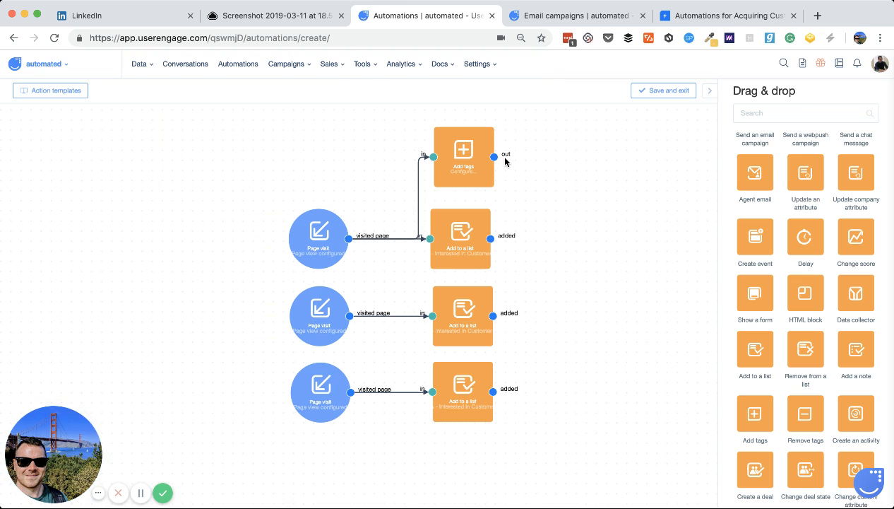